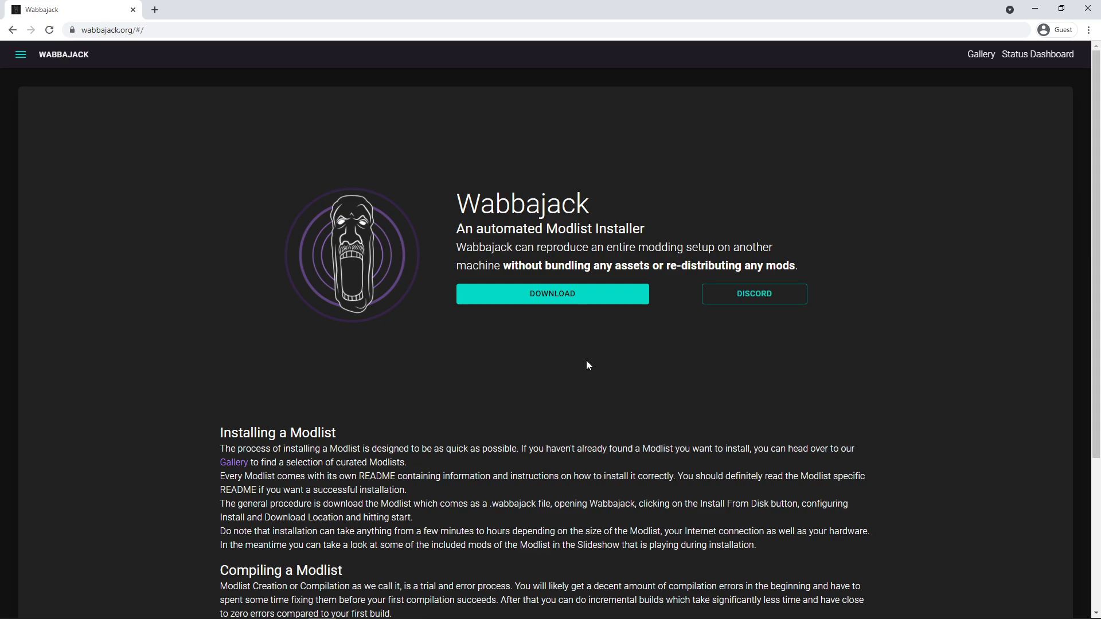
Download Wabbajack.exe from the website and open it from the Wabbajack Download folder in File Explorer.
left_click(569, 303)
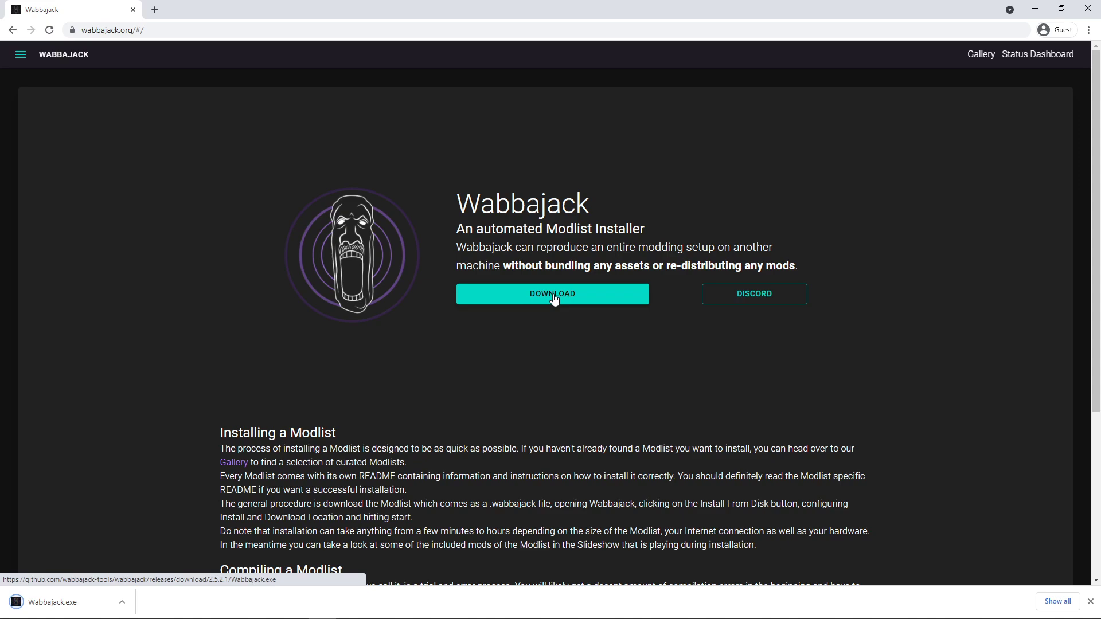
left_click(1089, 601)
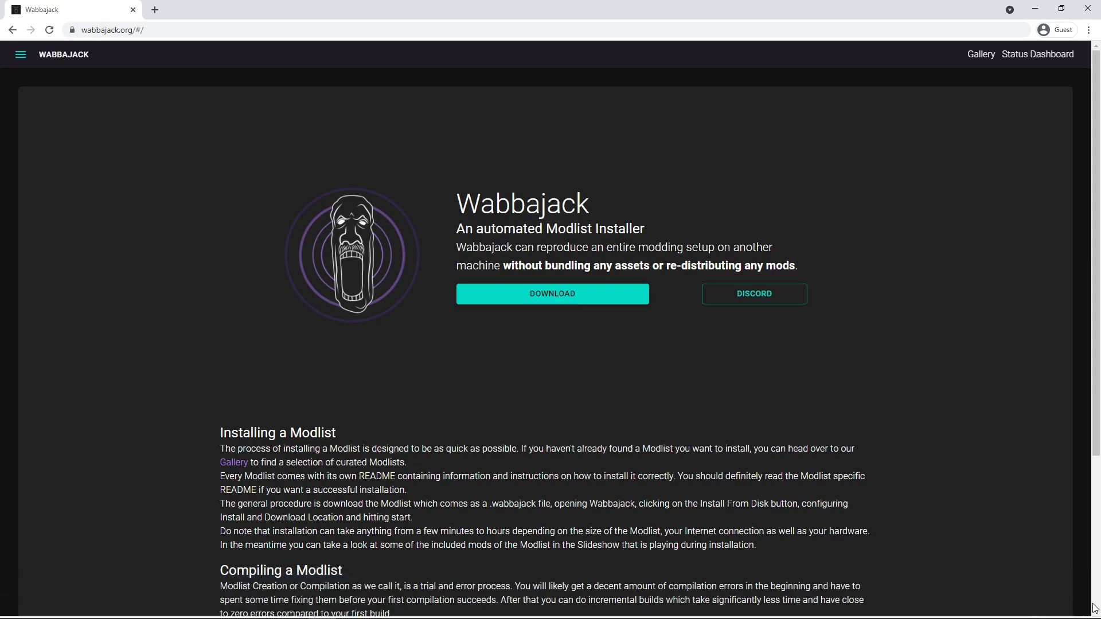
left_click(125, 608)
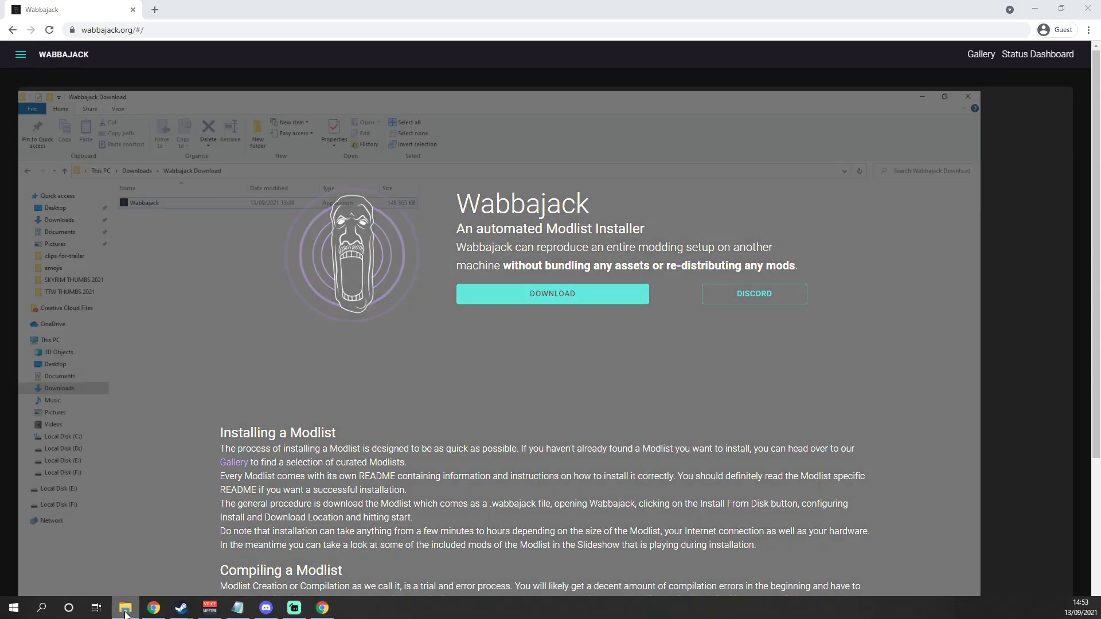
left_click(166, 134)
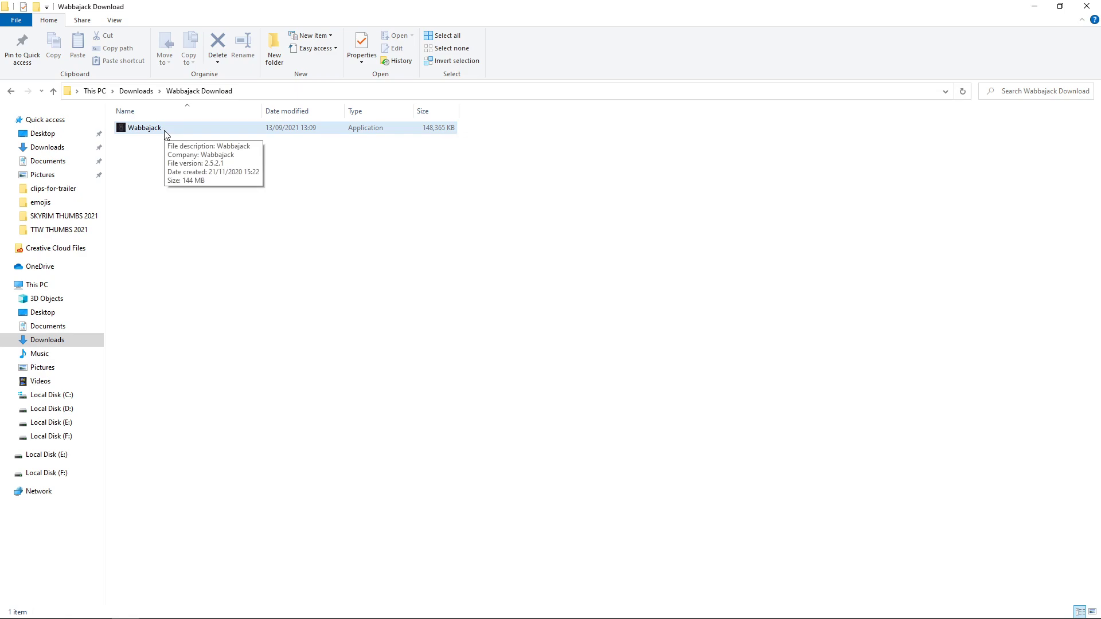
double_click(166, 134)
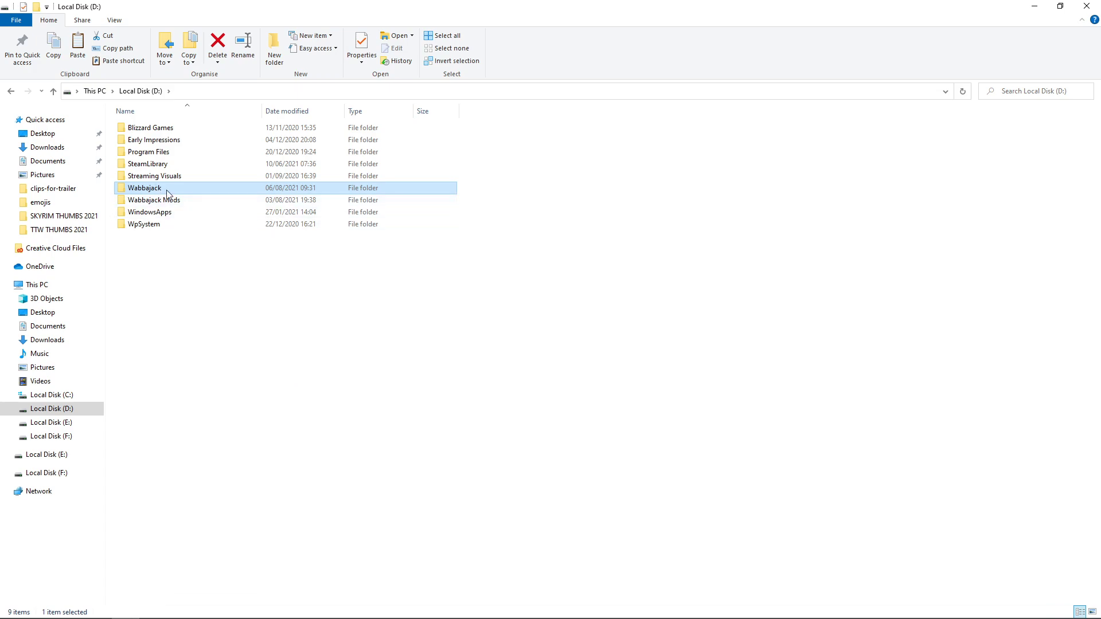
Open the Wabbajack folder on Local Disk (D:) and launch the Wabbajack application.
mouse_move(167, 193)
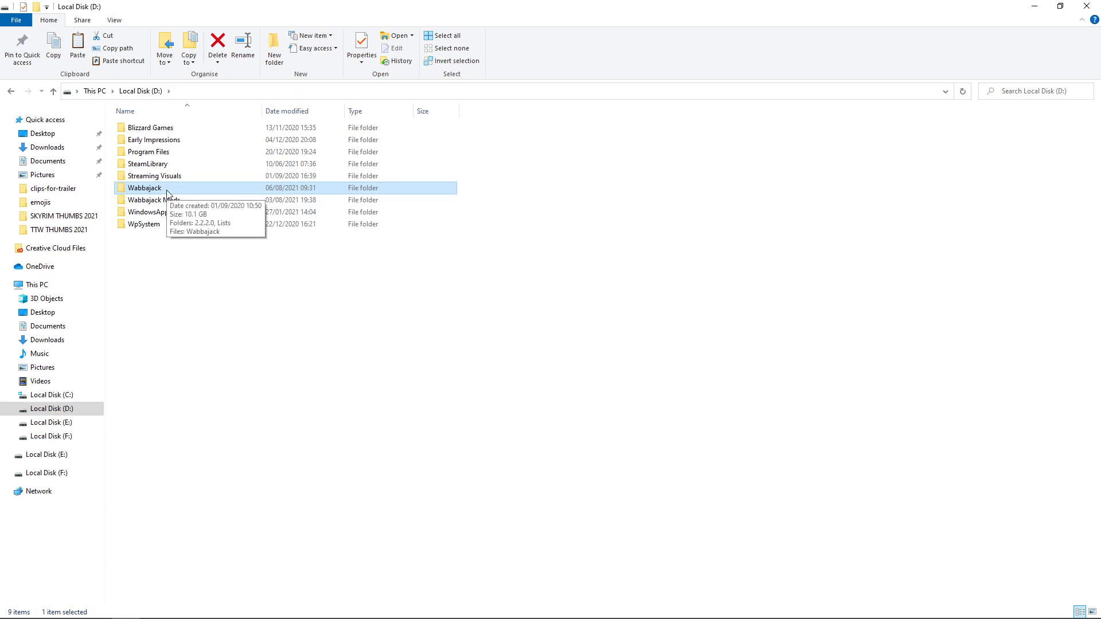
double_click(167, 191)
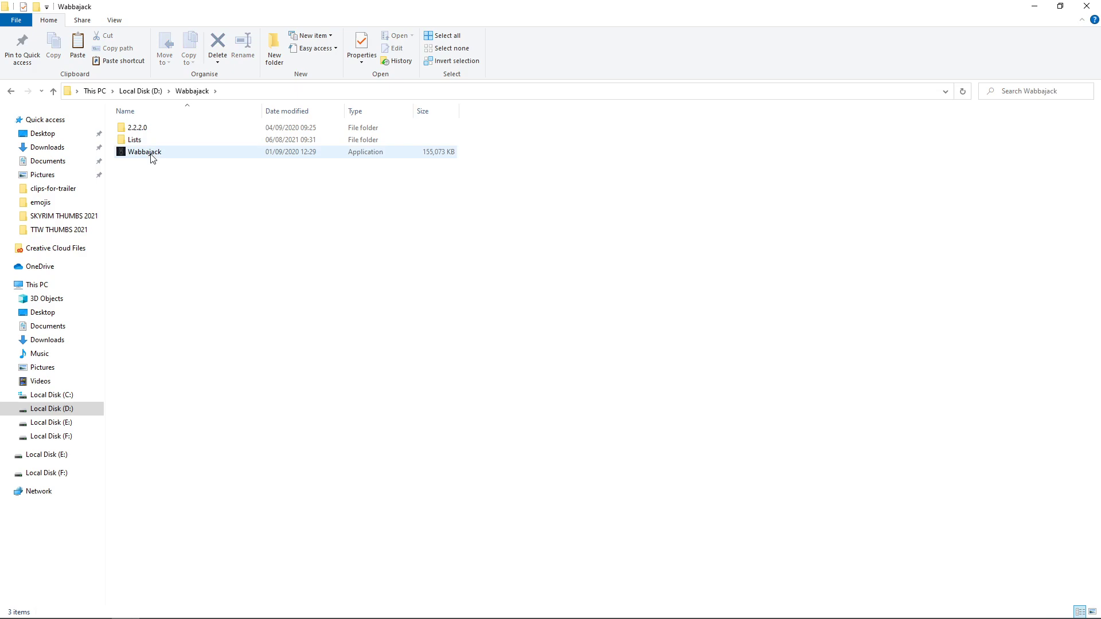
mouse_move(153, 159)
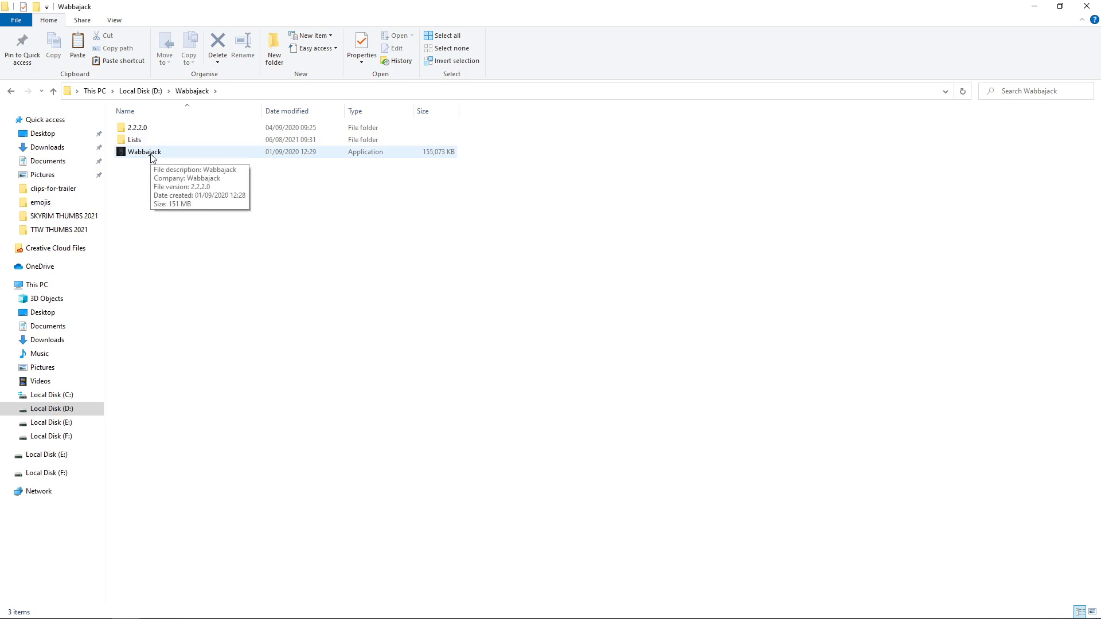
double_click(153, 158)
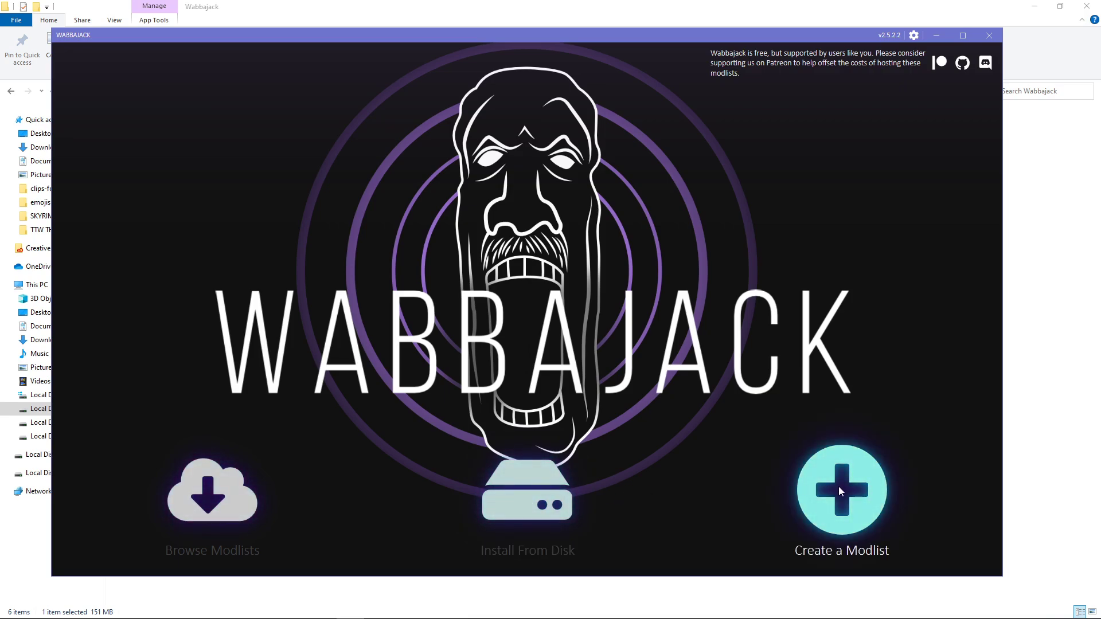
Browse the modlists with the Game filter kept on Fallout New Vegas and download the Viva New Vegas modlist.
left_click(204, 499)
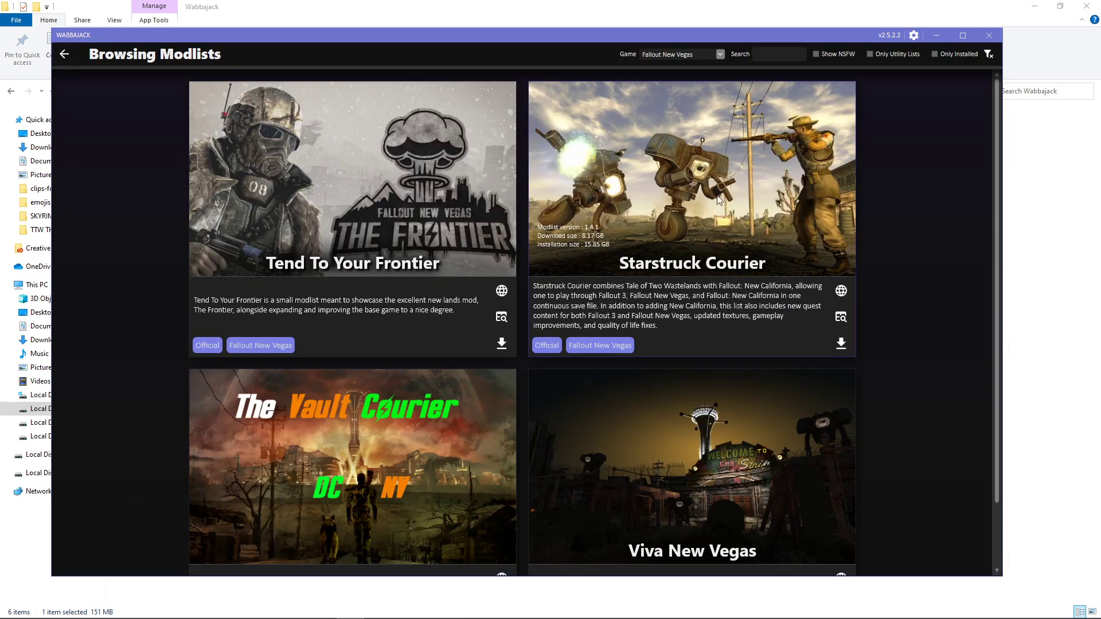
left_click(720, 53)
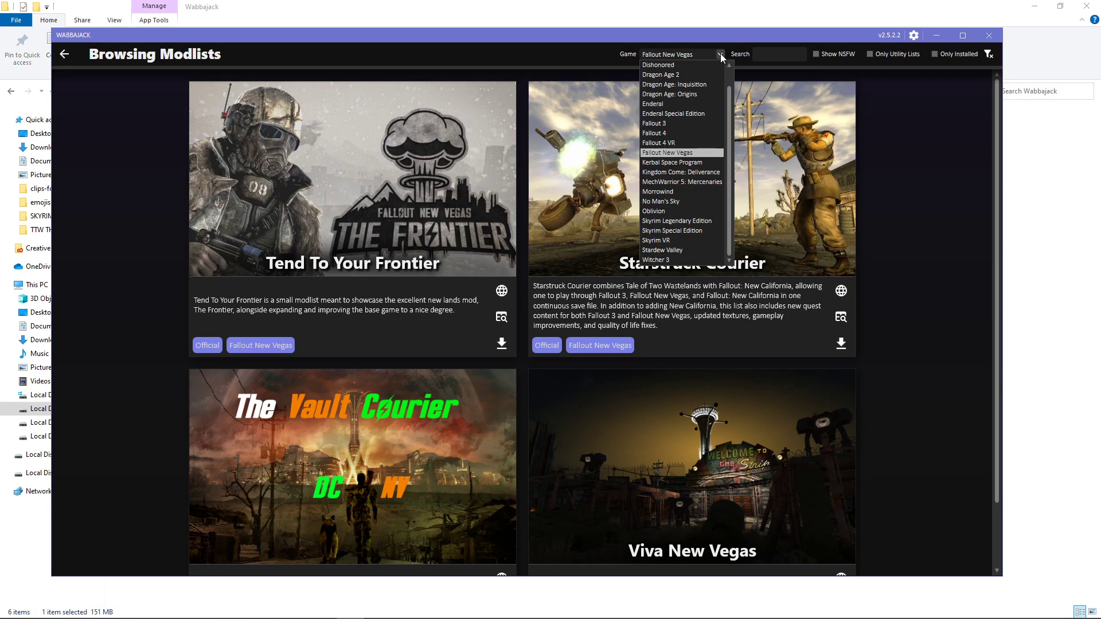
scroll(729, 76, "up", 1)
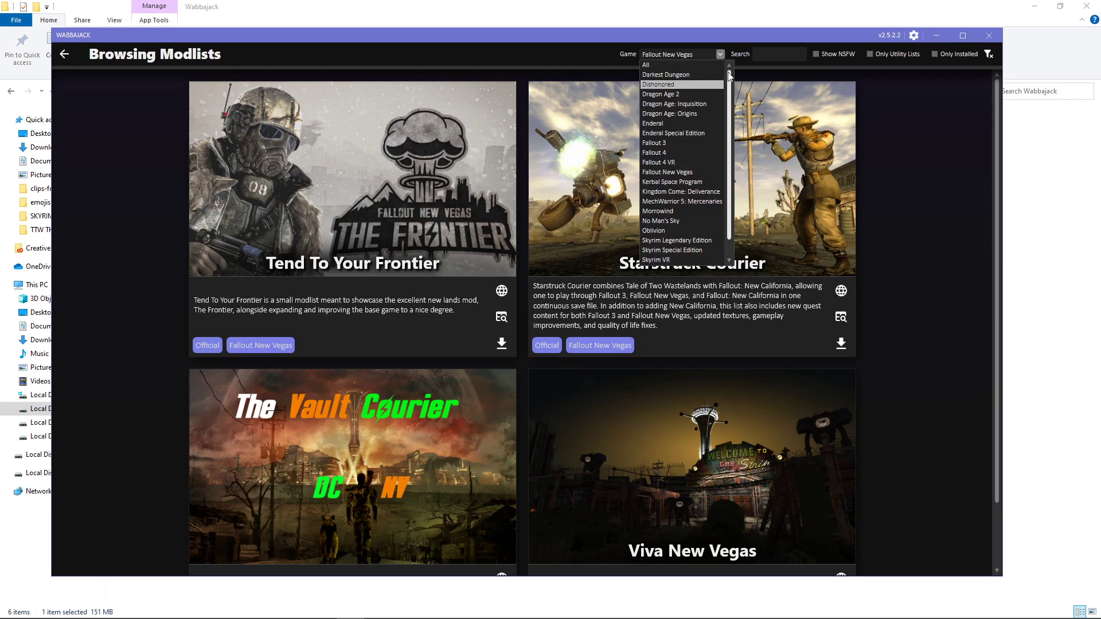
left_click(721, 56)
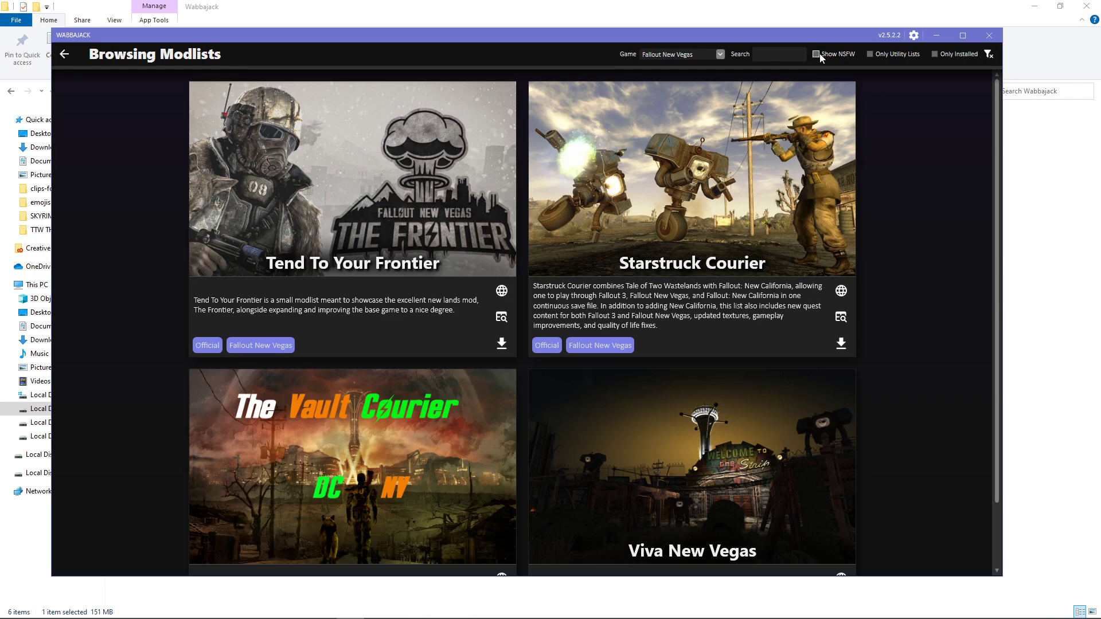
left_click(721, 54)
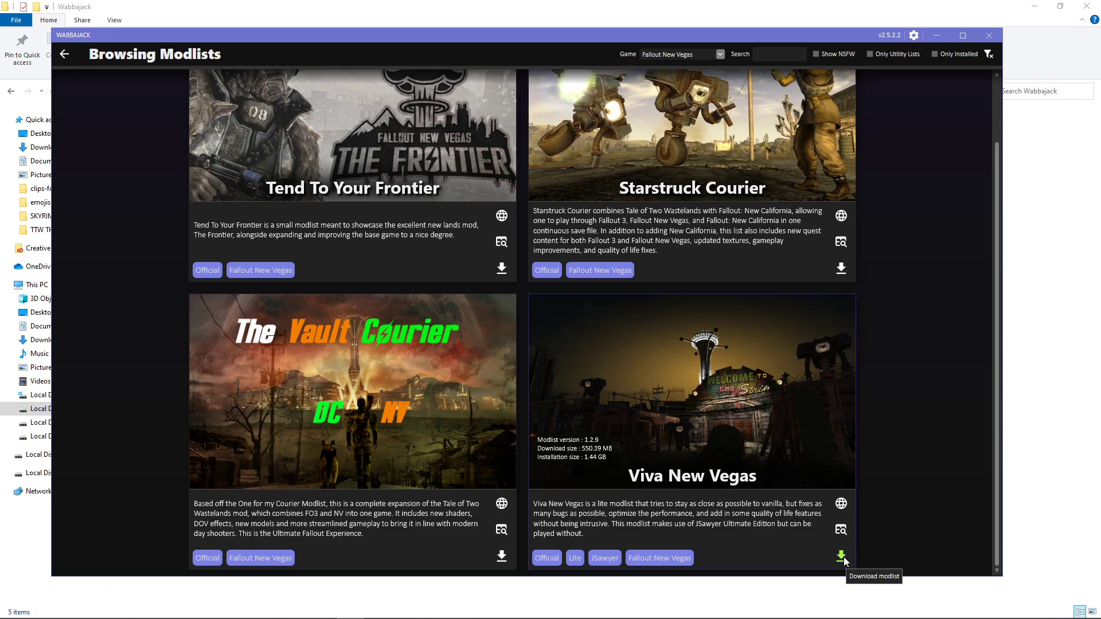
left_click(845, 559)
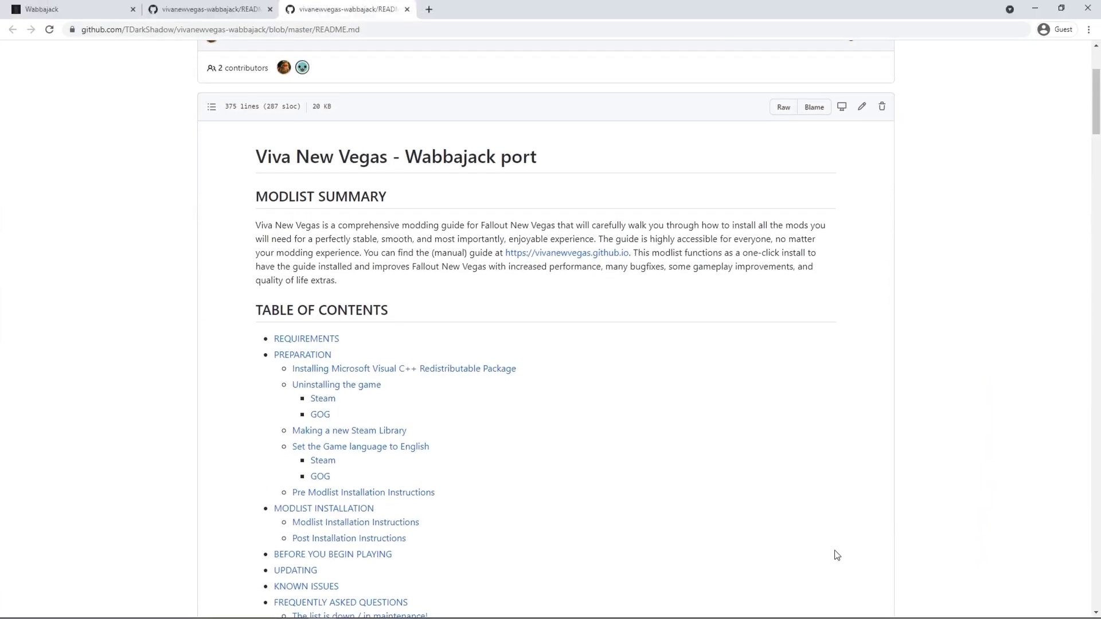
Read through the Viva New Vegas README on GitHub, including its table of contents and requirements.
scroll(836, 556, "down", 4)
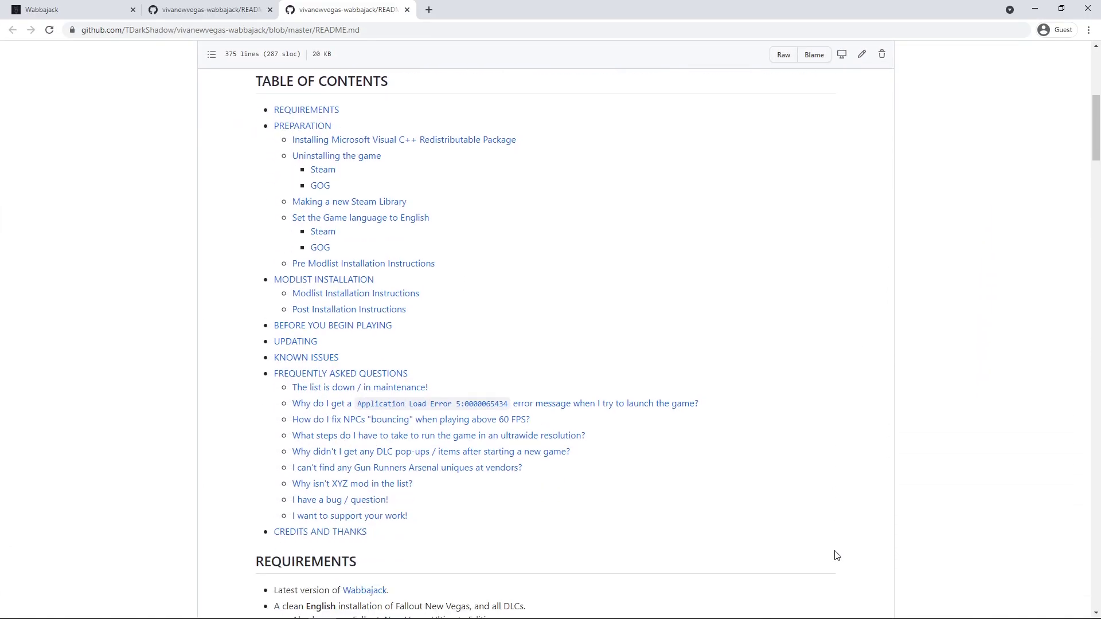
scroll(836, 556, "down", 3)
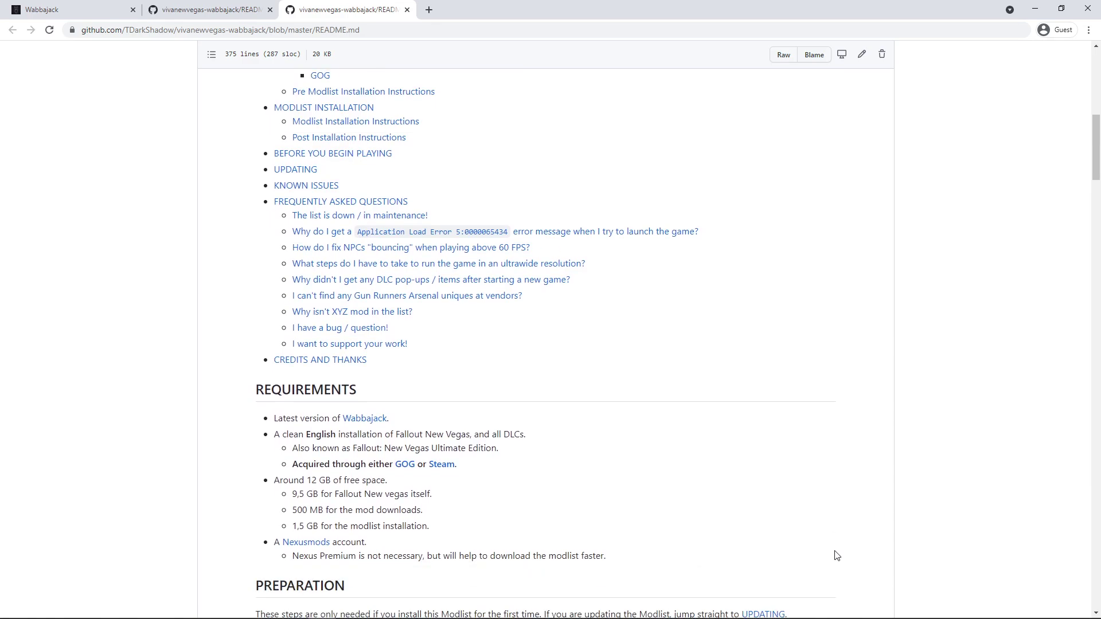
left_click_drag(1096, 166, 1096, 480)
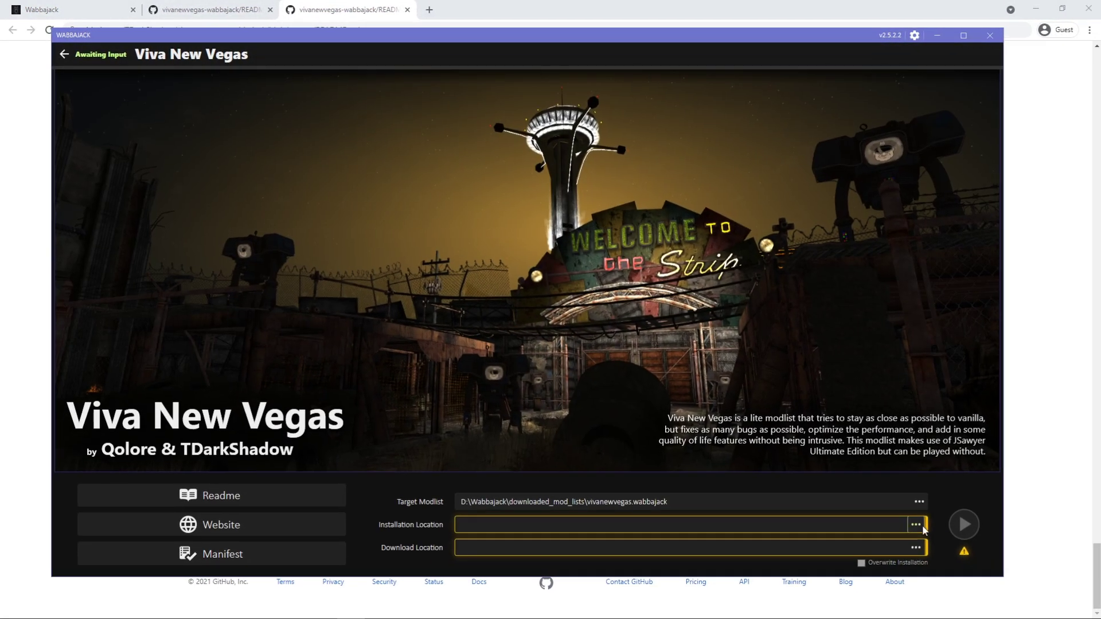
Create a folder named New Vegas Viva New Vegas in D:\Wabbajack Mods and select it as the installation location.
left_click(915, 524)
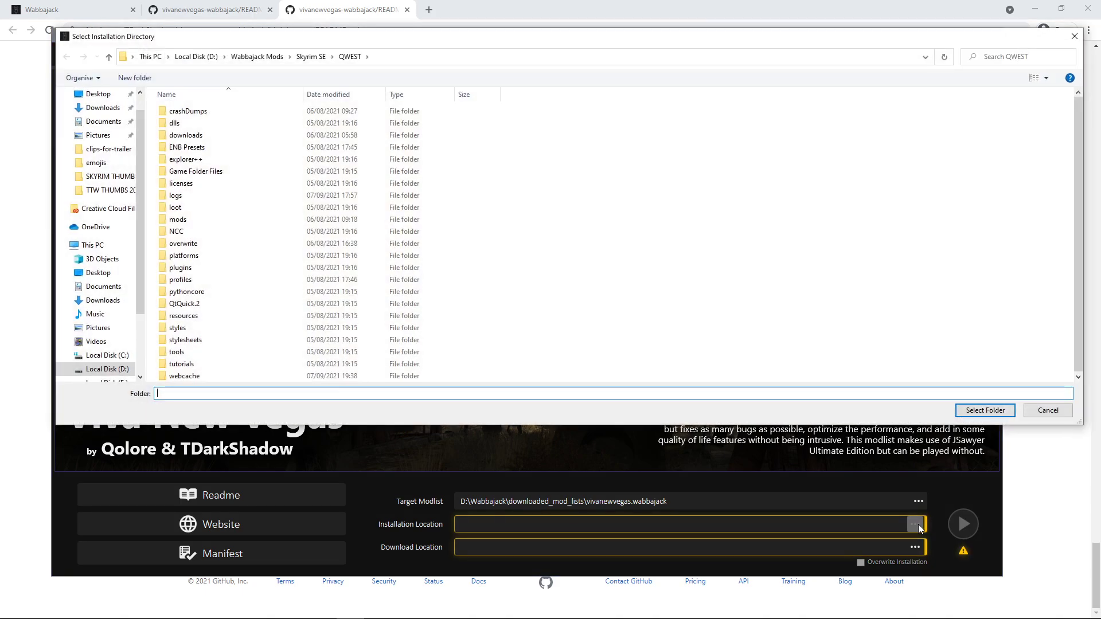
left_click(258, 57)
right_click(287, 255)
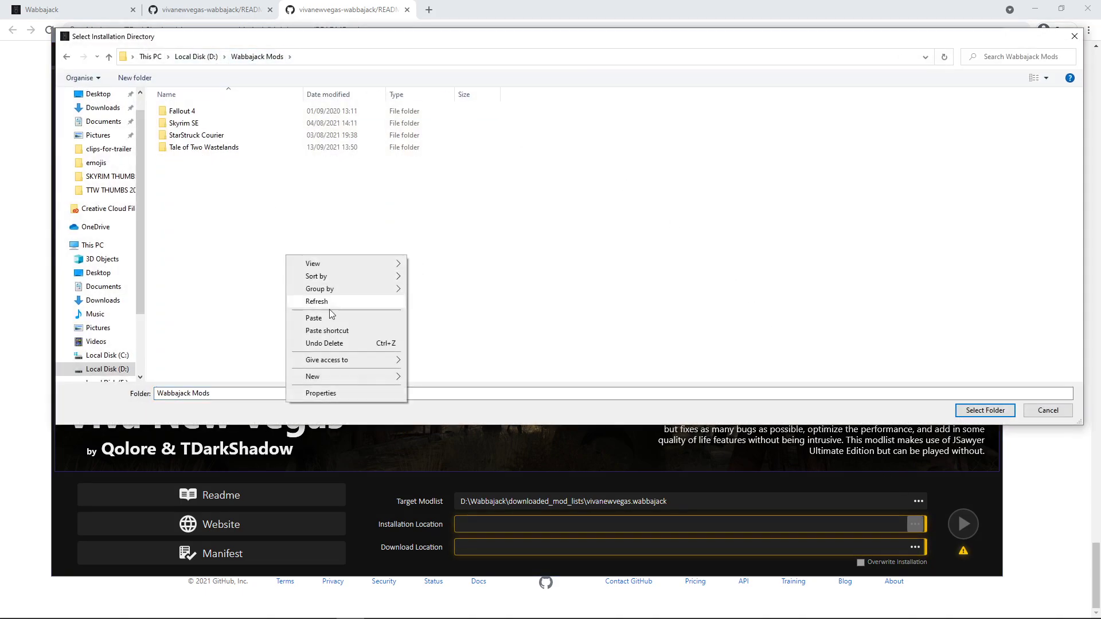
mouse_move(350, 377)
left_click(442, 379)
type("New Veasg")
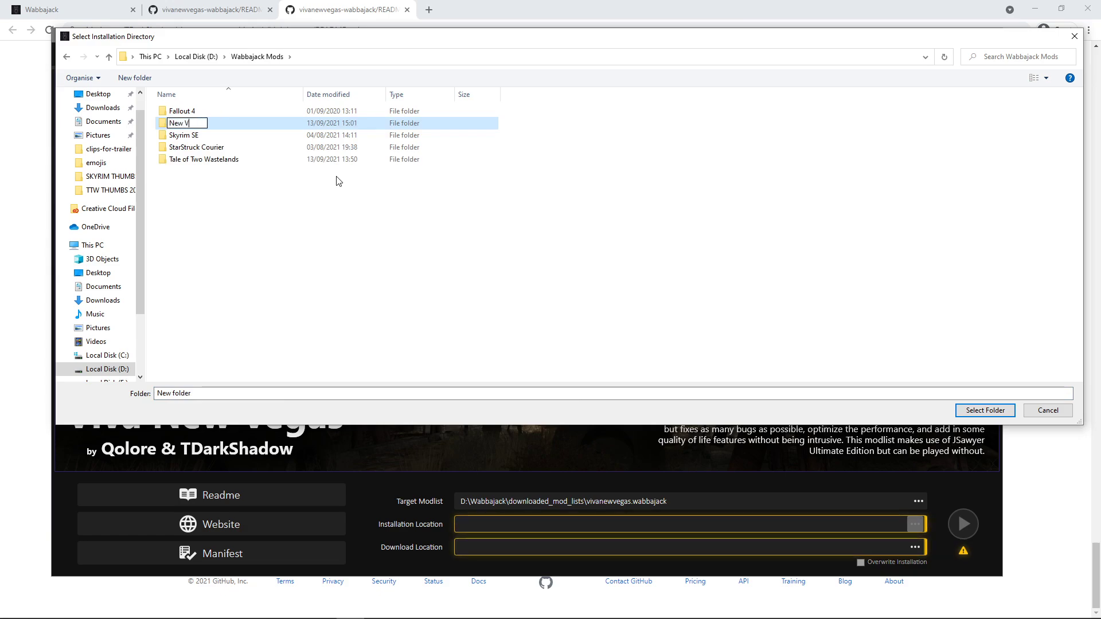
key("BackSpace")
key("BackSpace")
key("BackSpace")
type("gas Viva New Vegas")
key("Return")
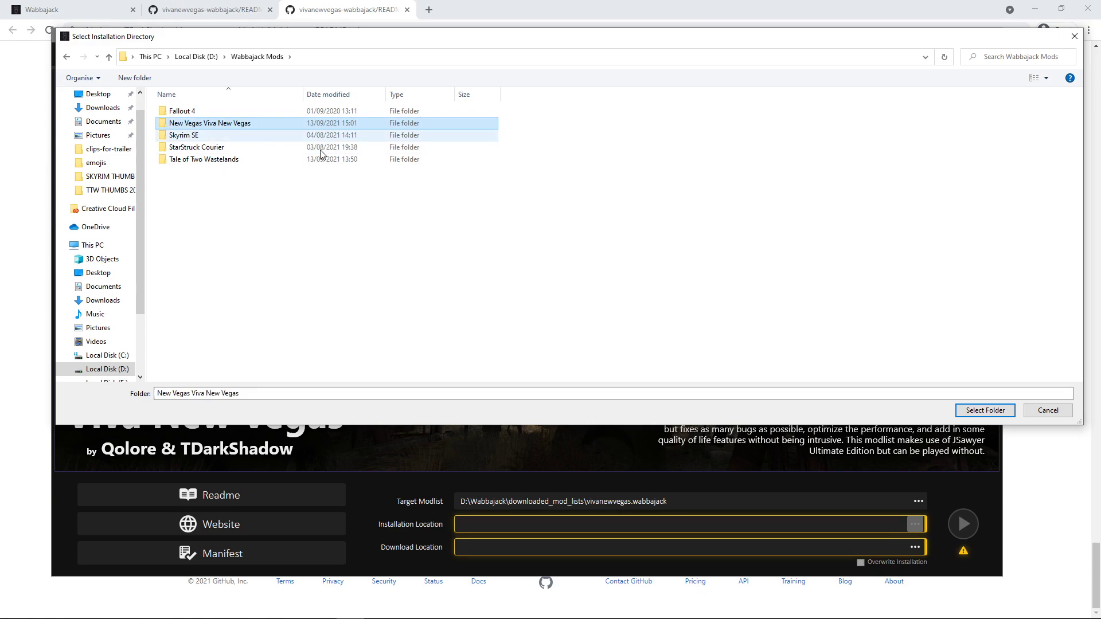
left_click(993, 410)
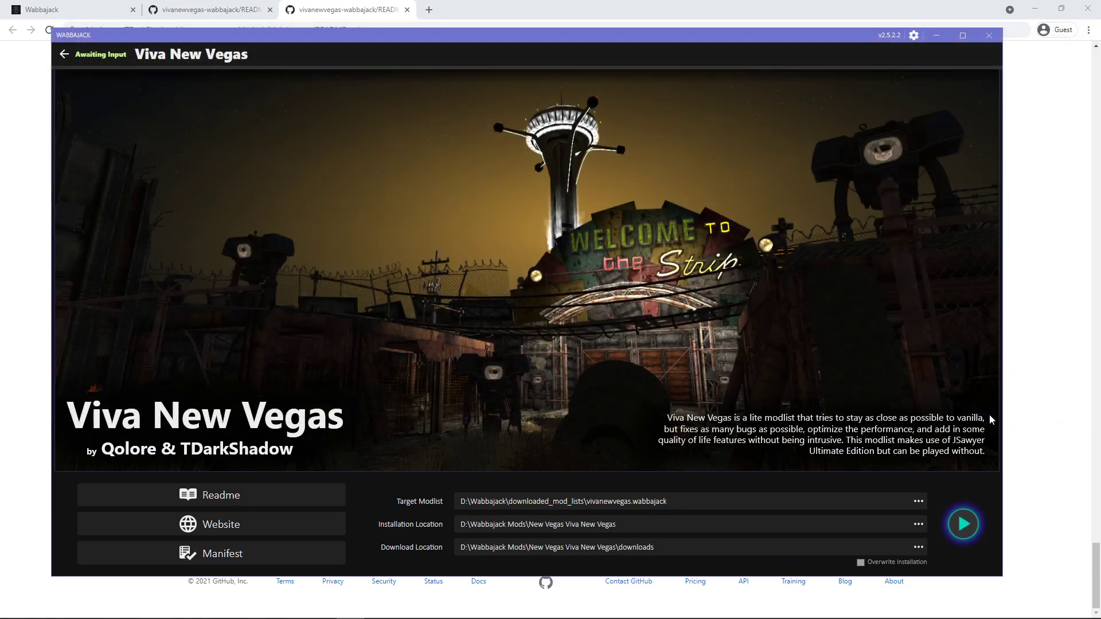
Run the Viva New Vegas installation, agreeing to the Nexus Mods privacy notice and starting the install again from the setup page.
left_click(965, 528)
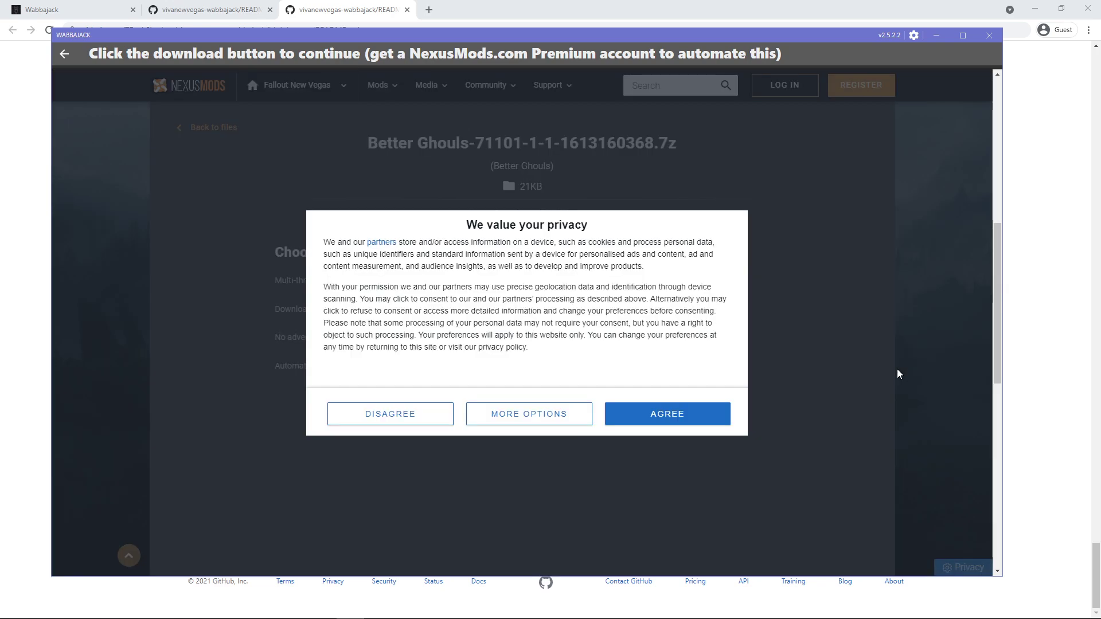
left_click(700, 414)
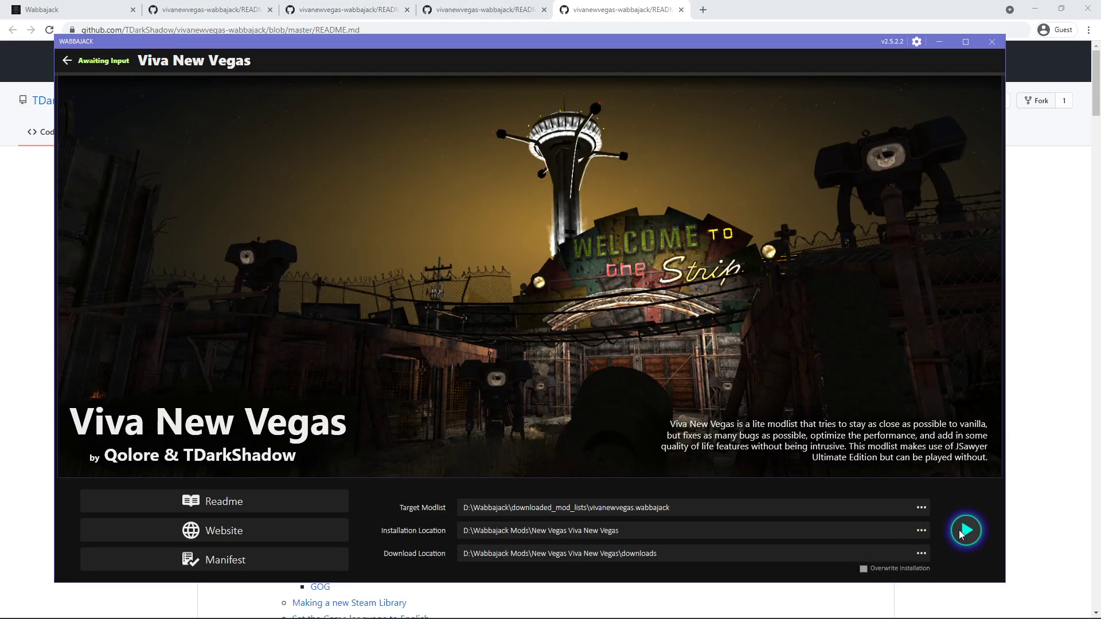
left_click(965, 530)
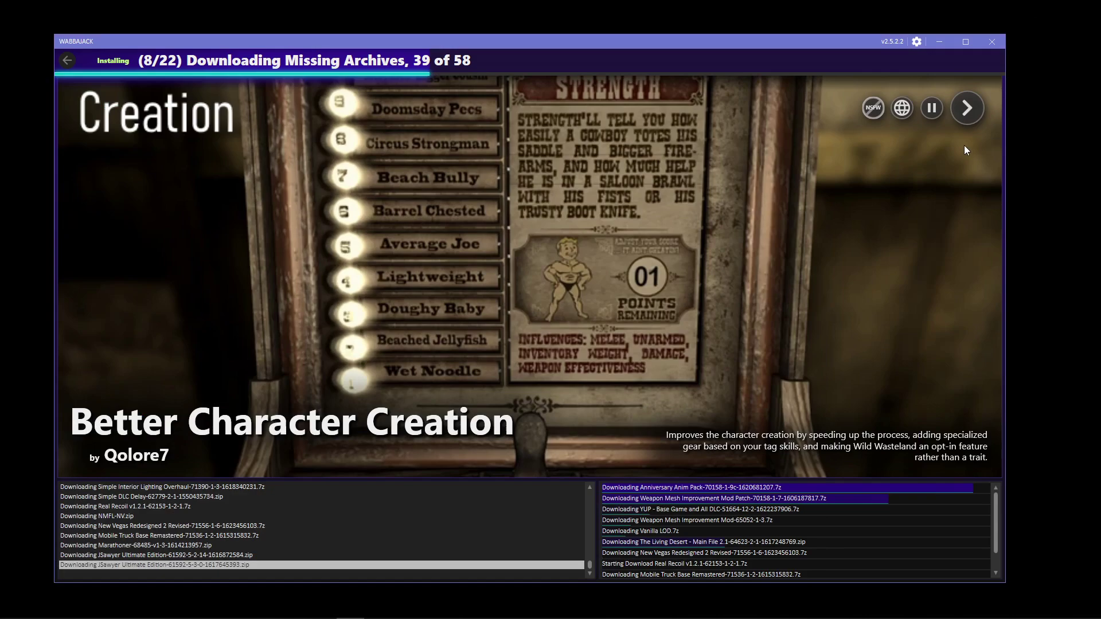
Look through the slideshow of included mods while the Viva New Vegas modlist installs.
left_click(956, 119)
left_click(956, 119)
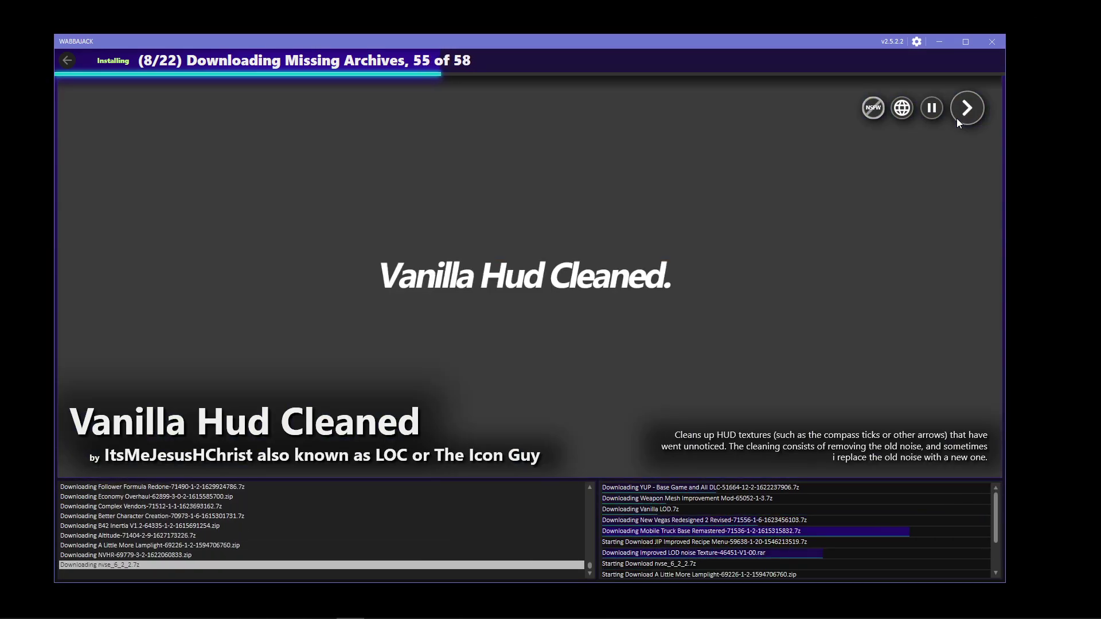
left_click(956, 119)
left_click(956, 119)
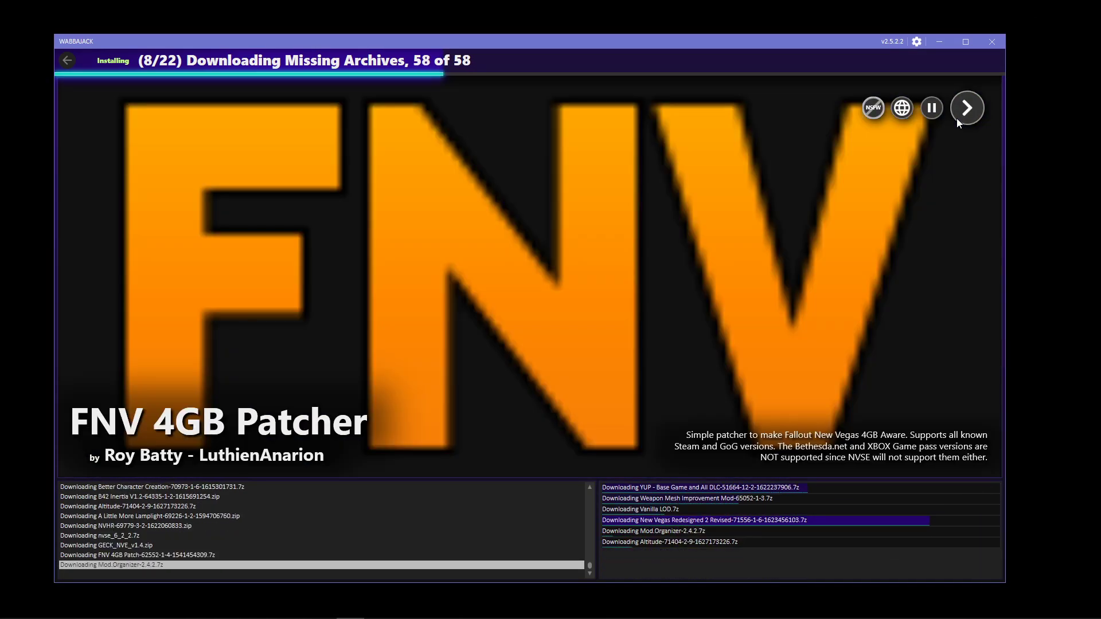
left_click(956, 118)
left_click(956, 117)
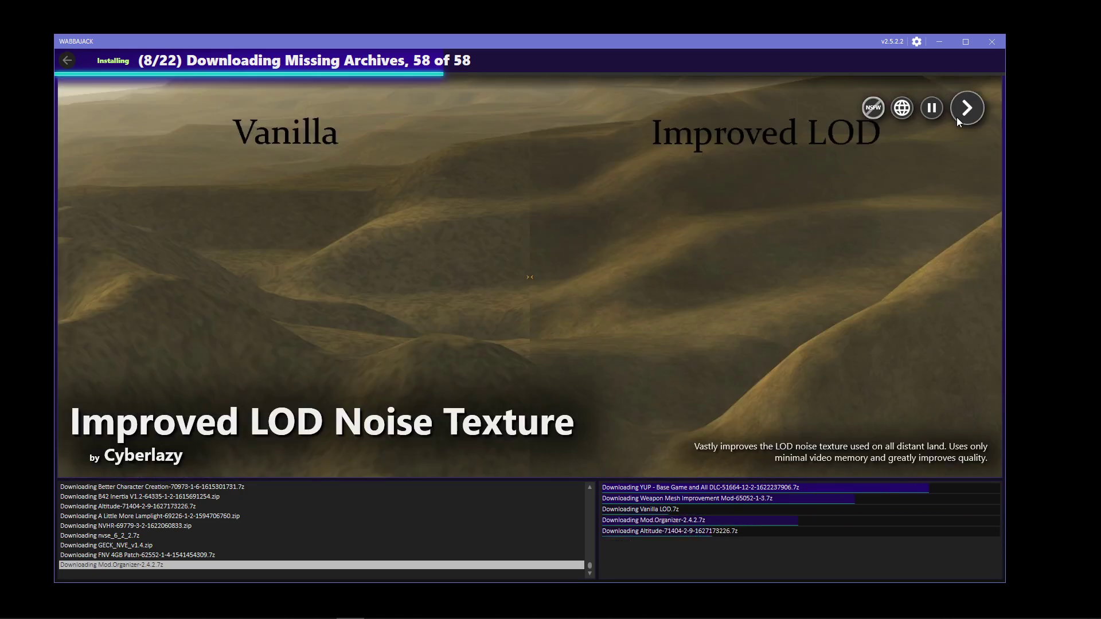
left_click(956, 117)
left_click(956, 117)
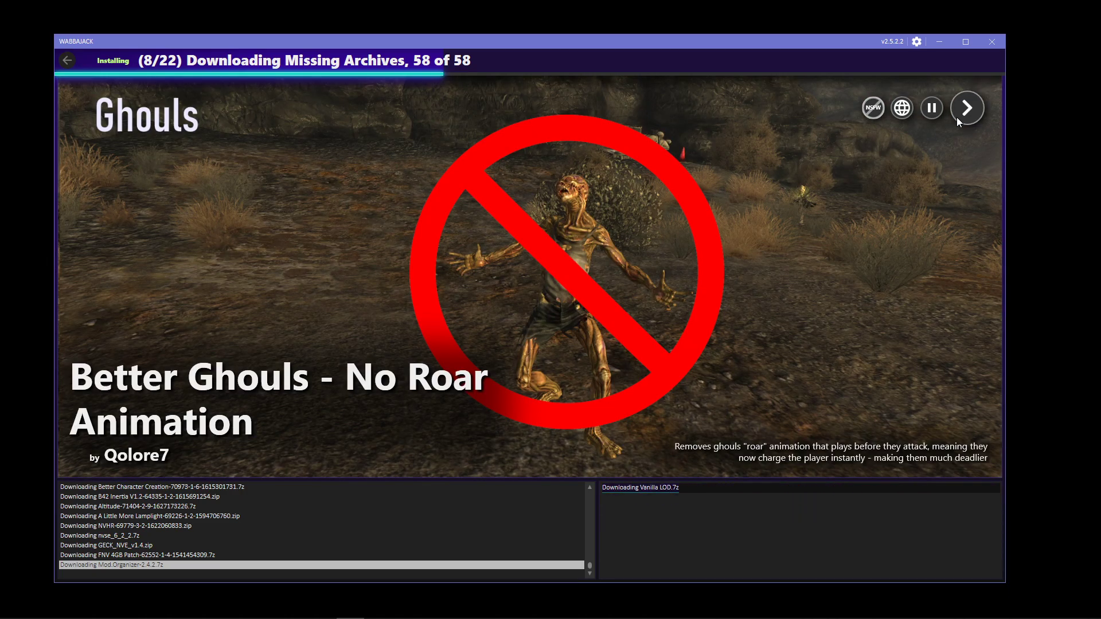
left_click(956, 117)
left_click(956, 117)
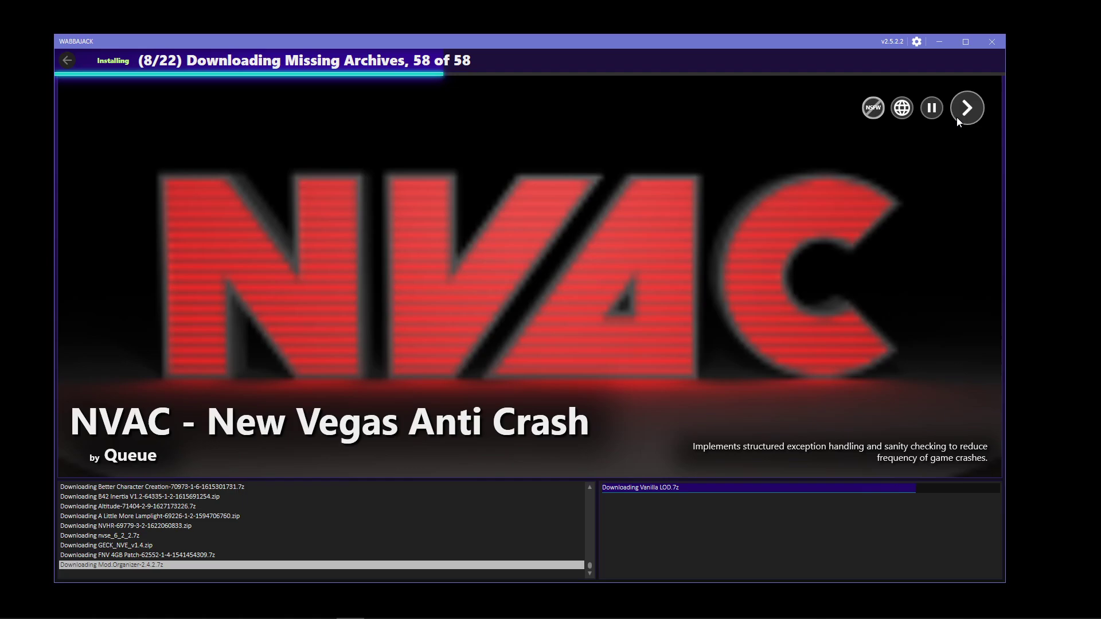
left_click(956, 117)
left_click(956, 117)
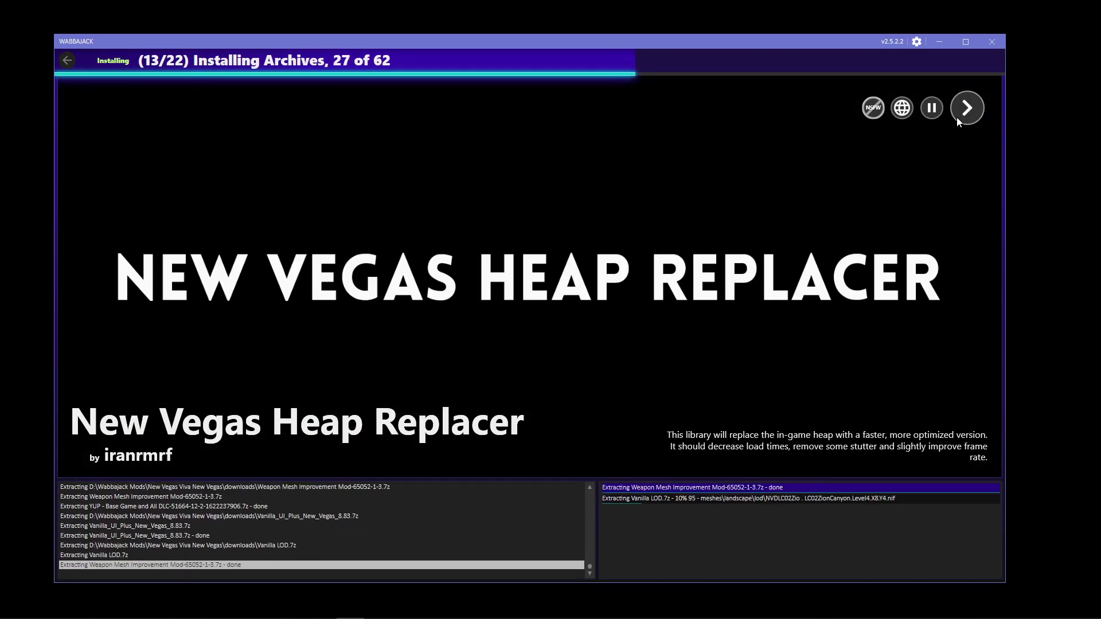
left_click(956, 117)
left_click(956, 117)
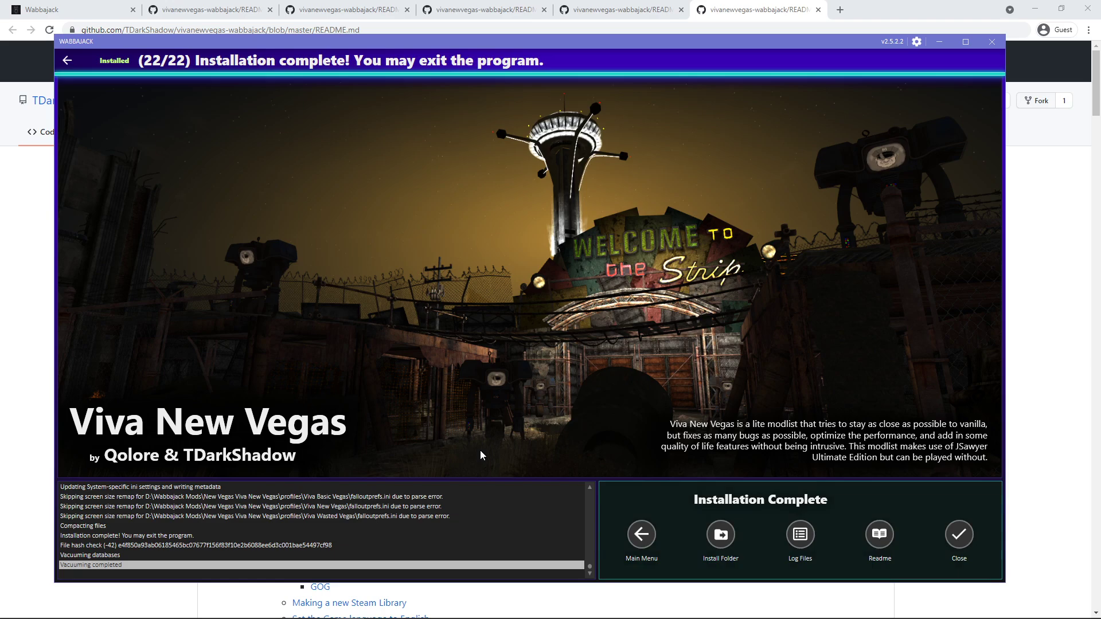
Open the completed modlist's install folder and maximize its File Explorer window.
left_click(721, 536)
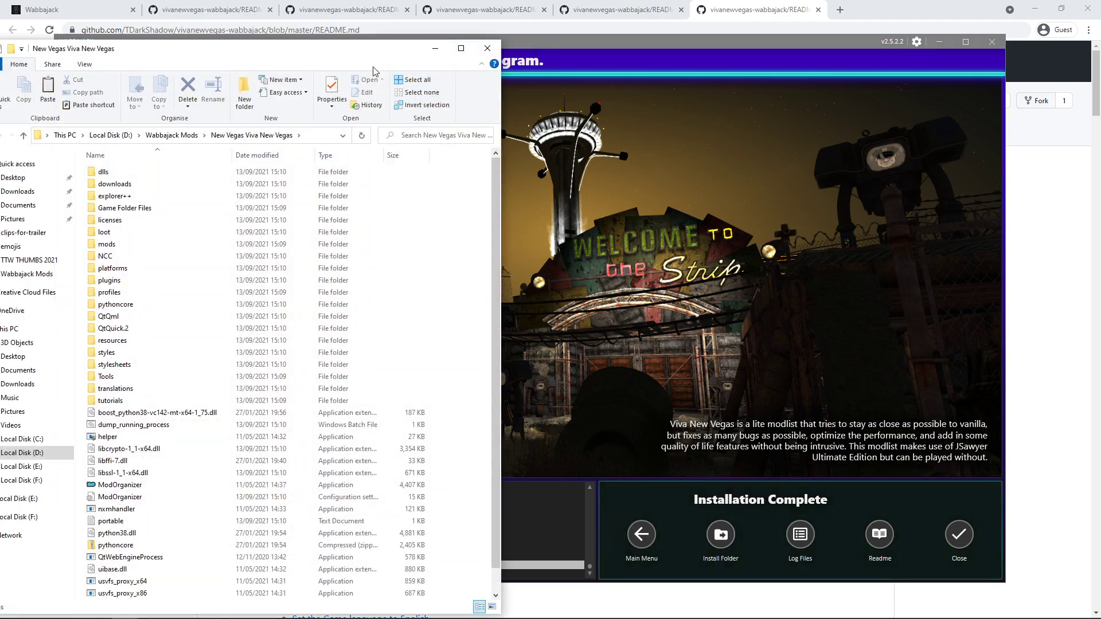
double_click(375, 54)
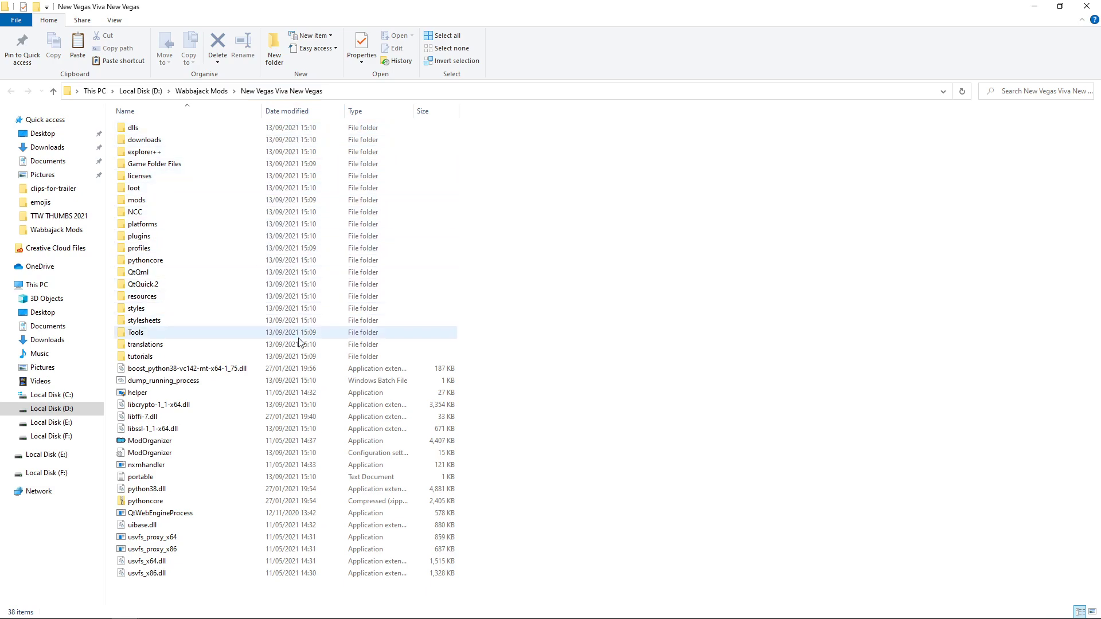
Launch ModOrganizer from the install folder and look through its downloads and the list of programs it can run.
double_click(148, 442)
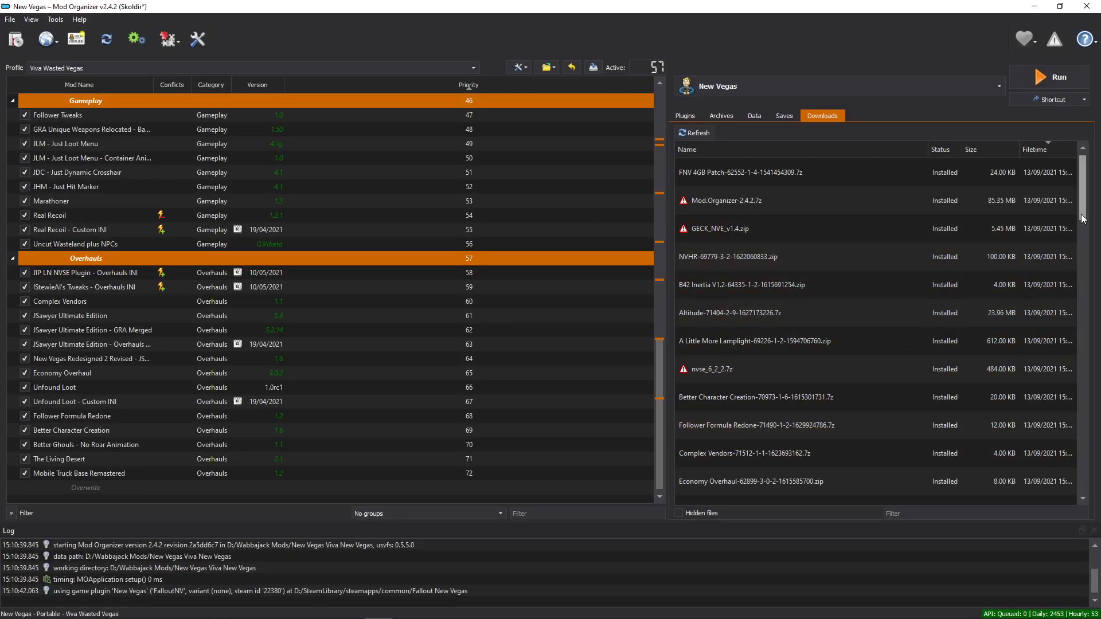
left_click_drag(1082, 218, 1083, 490)
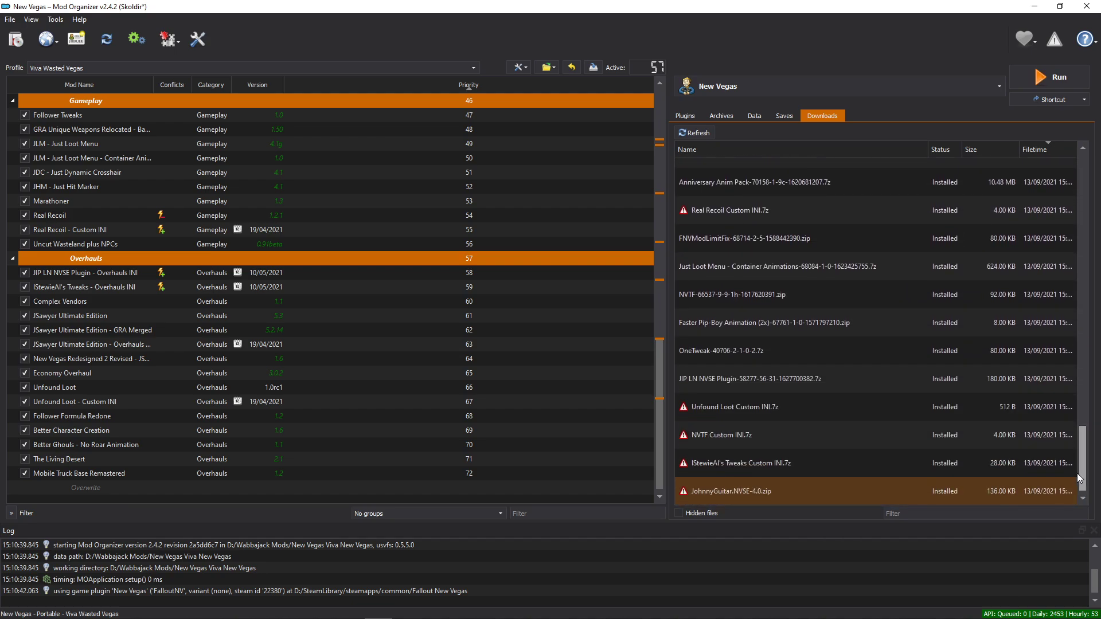
left_click(1000, 90)
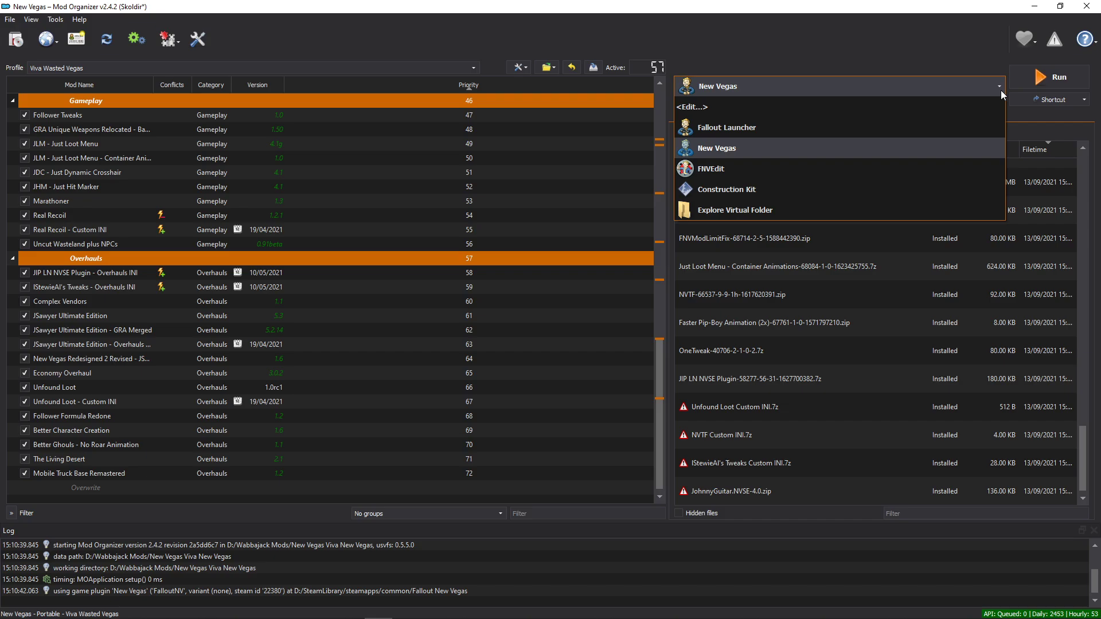
left_click(1001, 91)
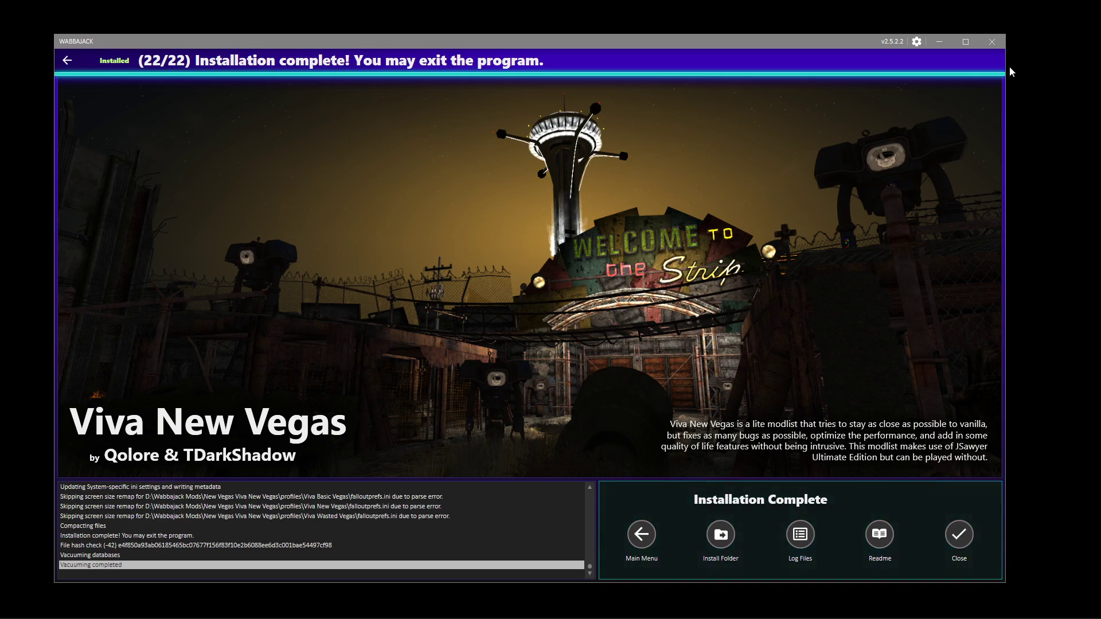
Switch to Wabbajack, view its login and performance settings, and return to the main menu.
left_click(919, 43)
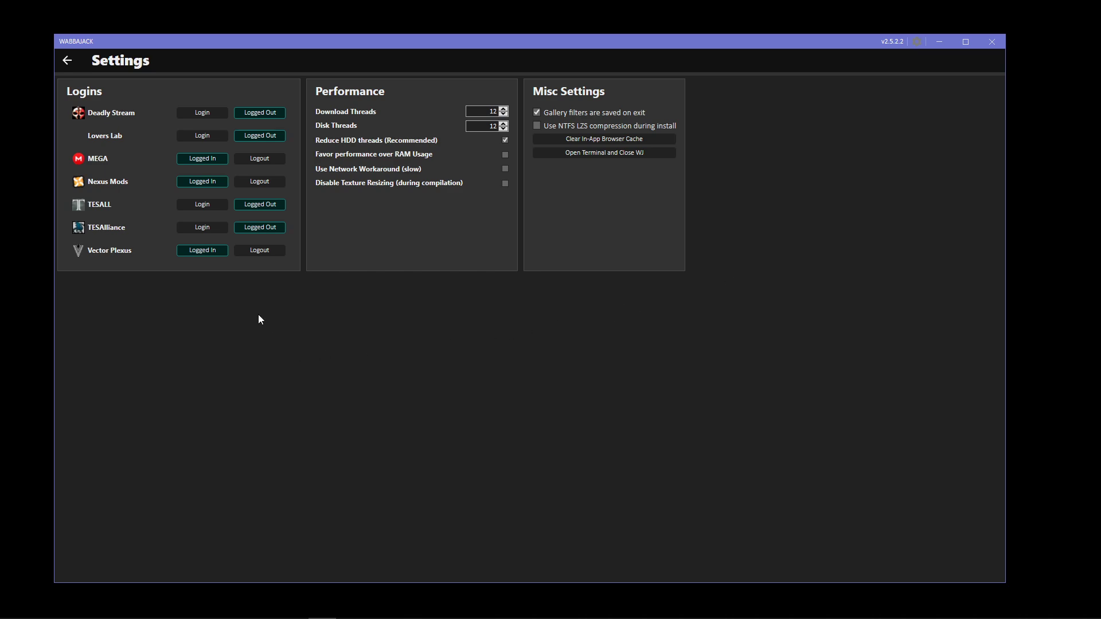
left_click(68, 60)
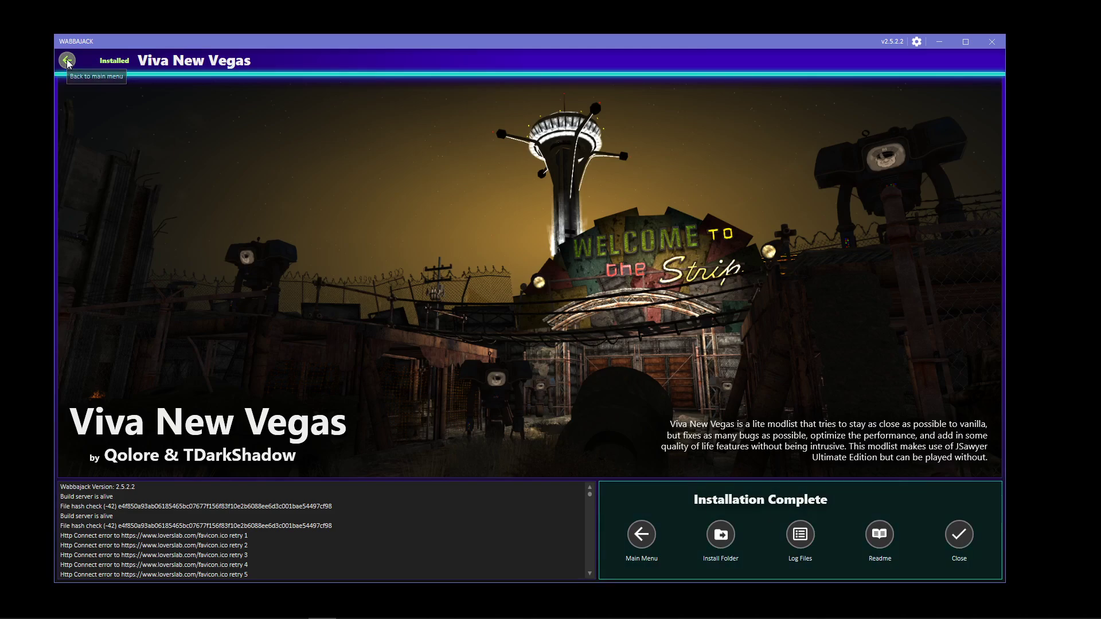
left_click(67, 60)
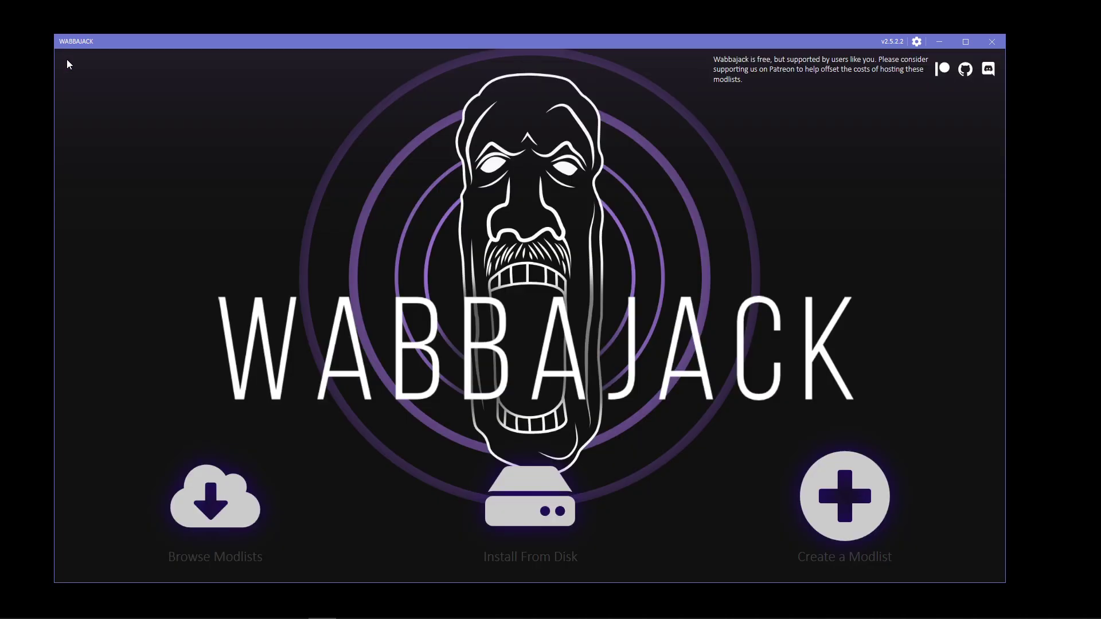